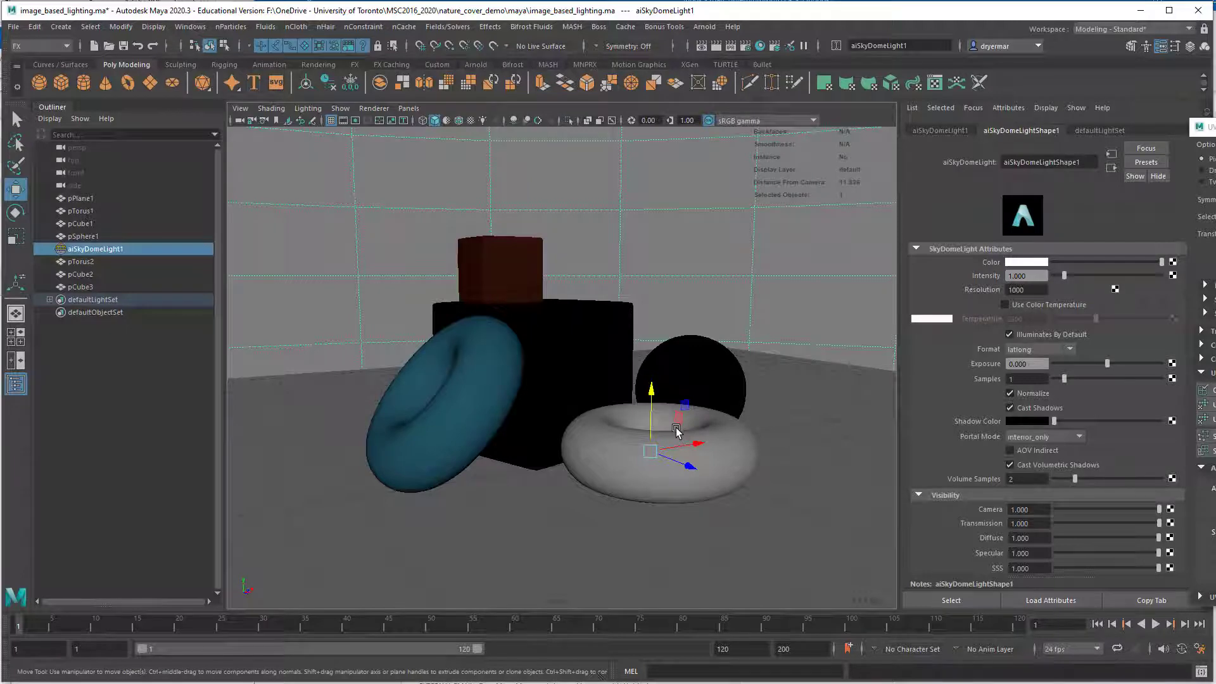
Examine the Arnold render of the objects under the plain white sky dome from several angles and close the render view
alt+drag(676, 430, 632, 447)
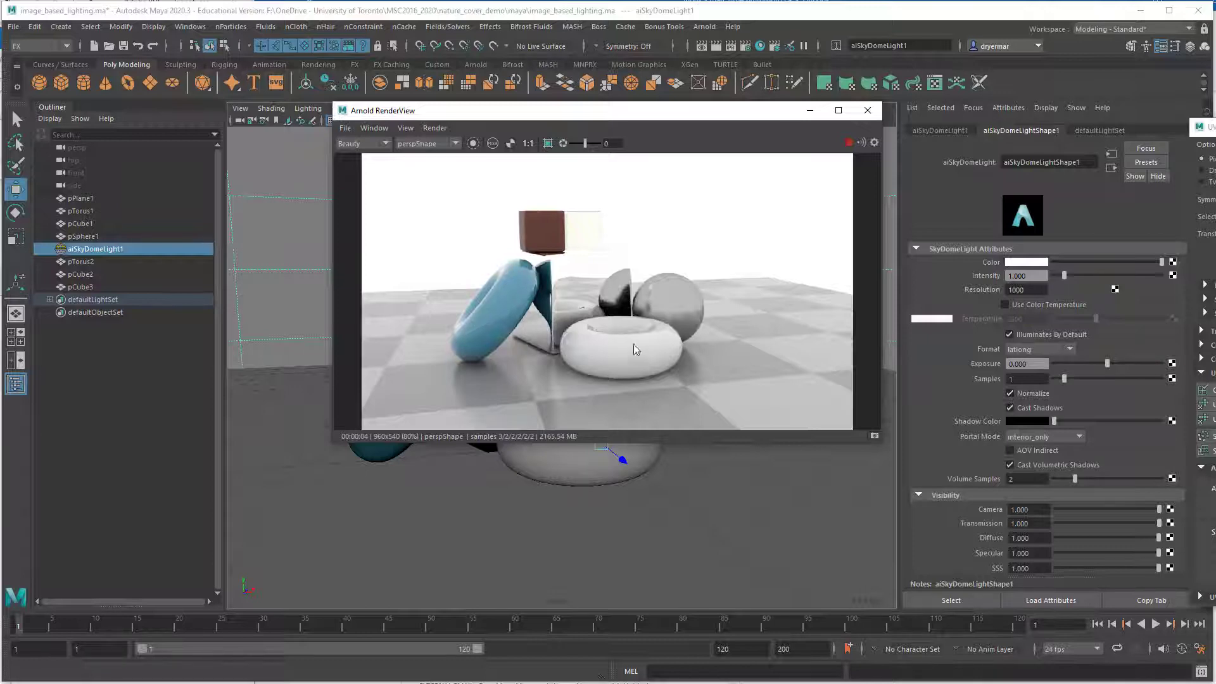
alt+drag(634, 344, 589, 350)
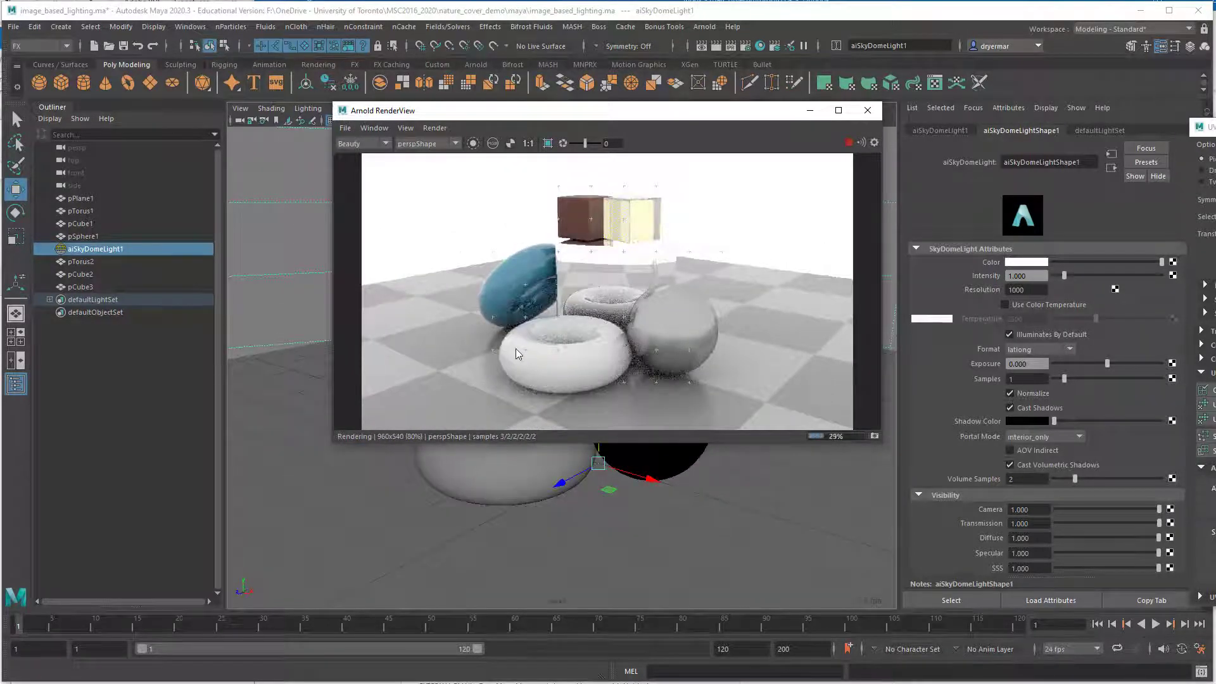
alt+drag(515, 348, 567, 345)
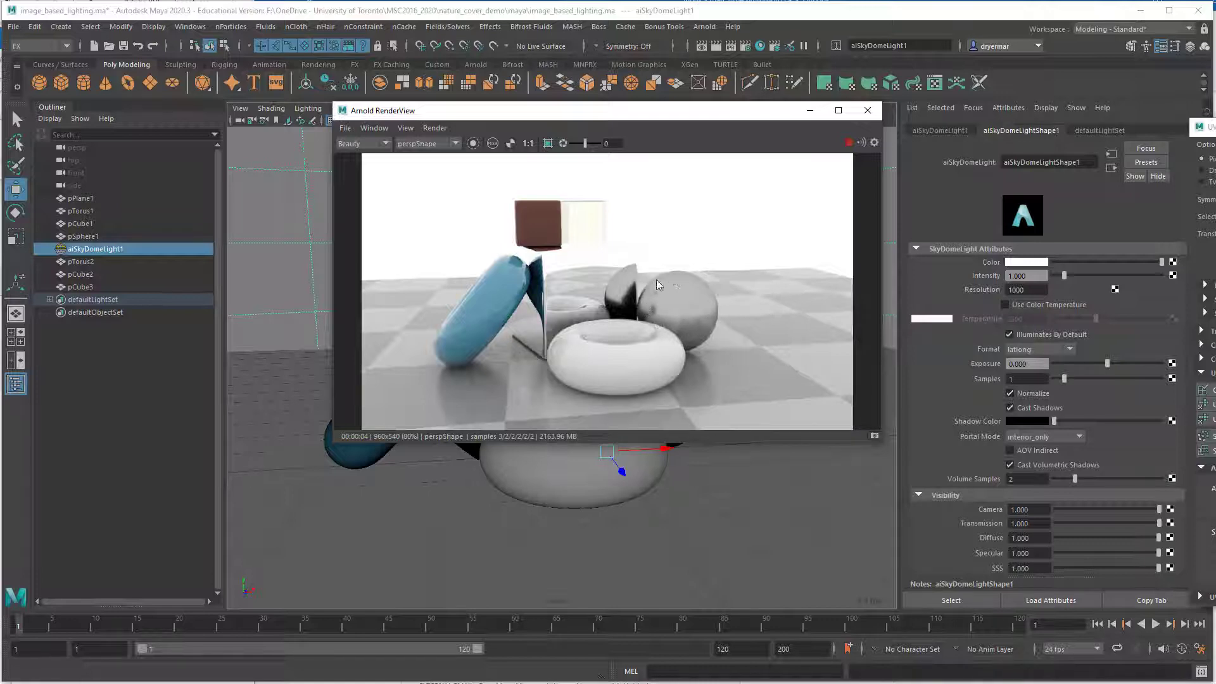
alt+drag(702, 318, 652, 321)
alt+right_drag(653, 322, 751, 321)
alt+drag(753, 317, 678, 265)
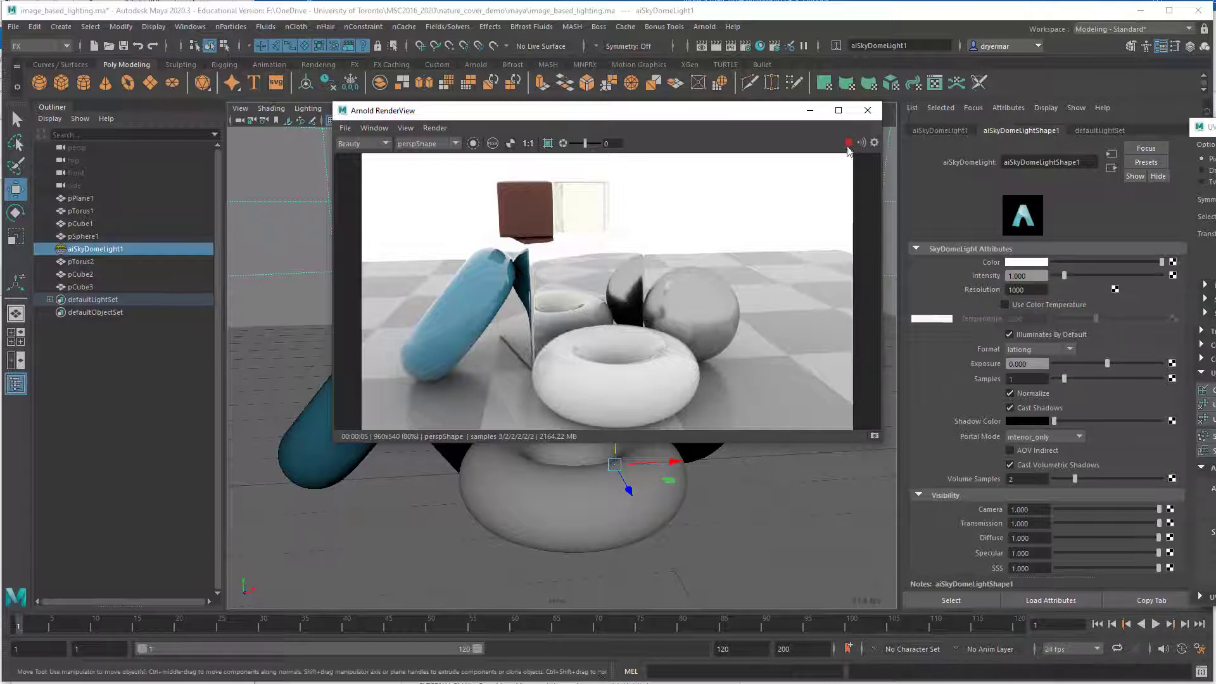
click(867, 110)
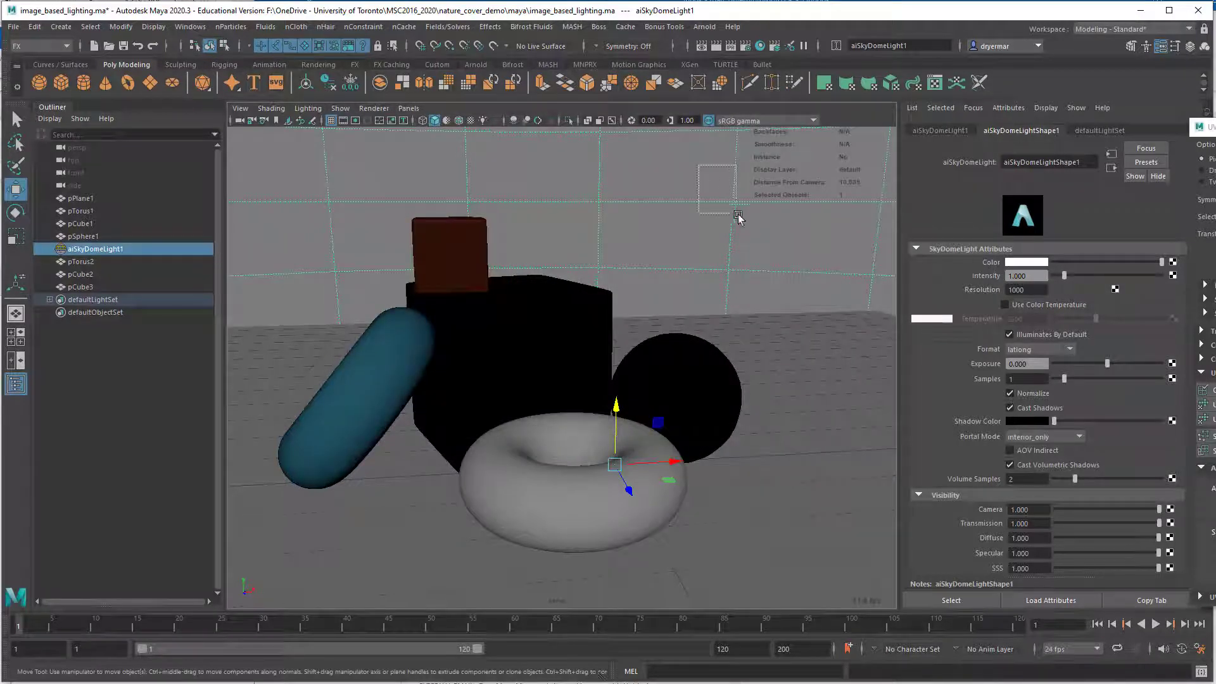
Connect a File texture to the sky dome light's Color and load Chelsea_Stairs_3k.tx as its image
click(1173, 262)
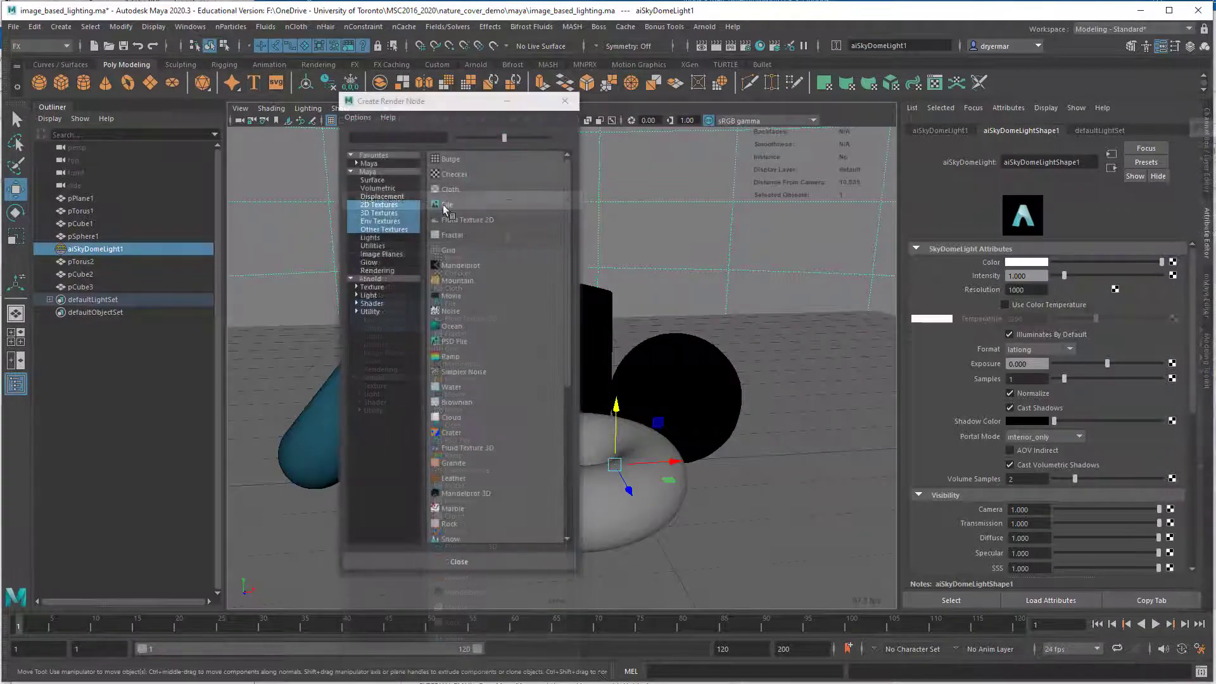
click(443, 204)
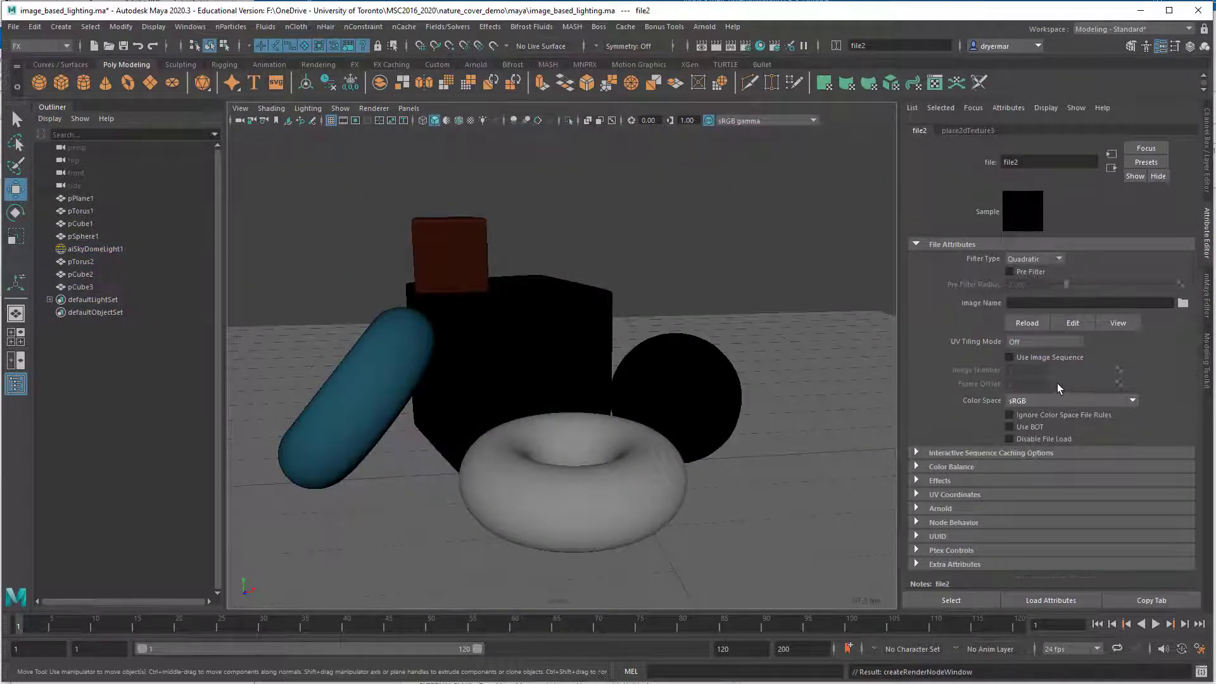
click(1183, 303)
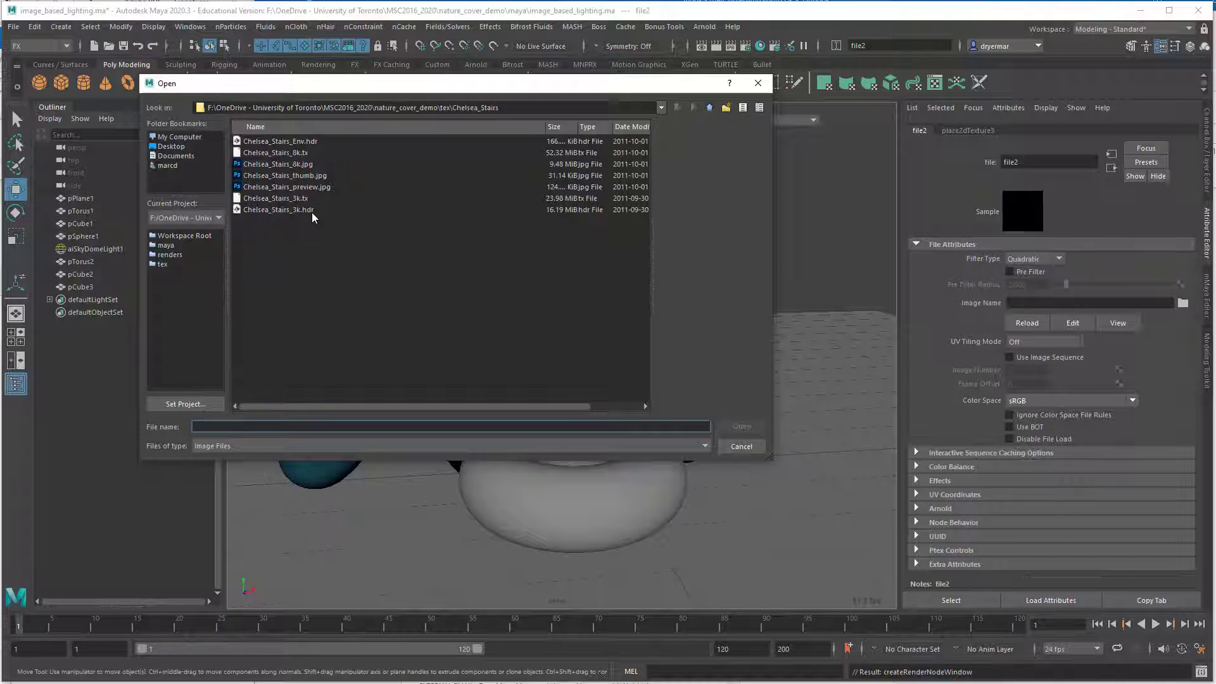
click(261, 145)
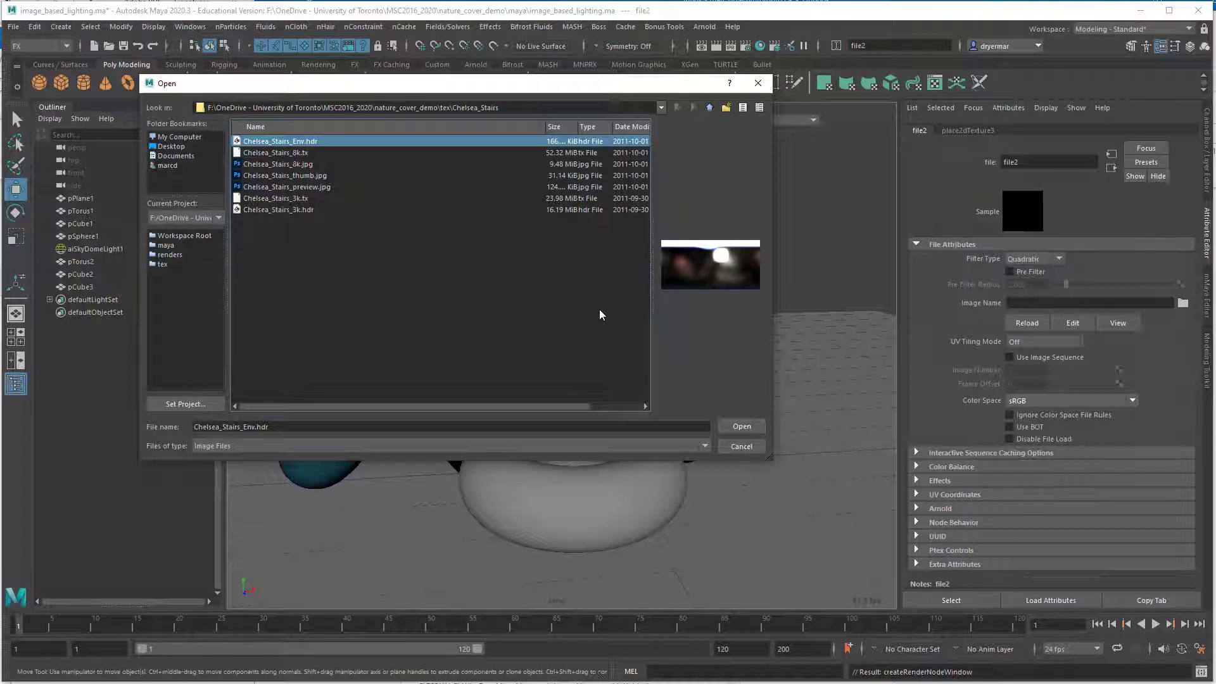
click(279, 154)
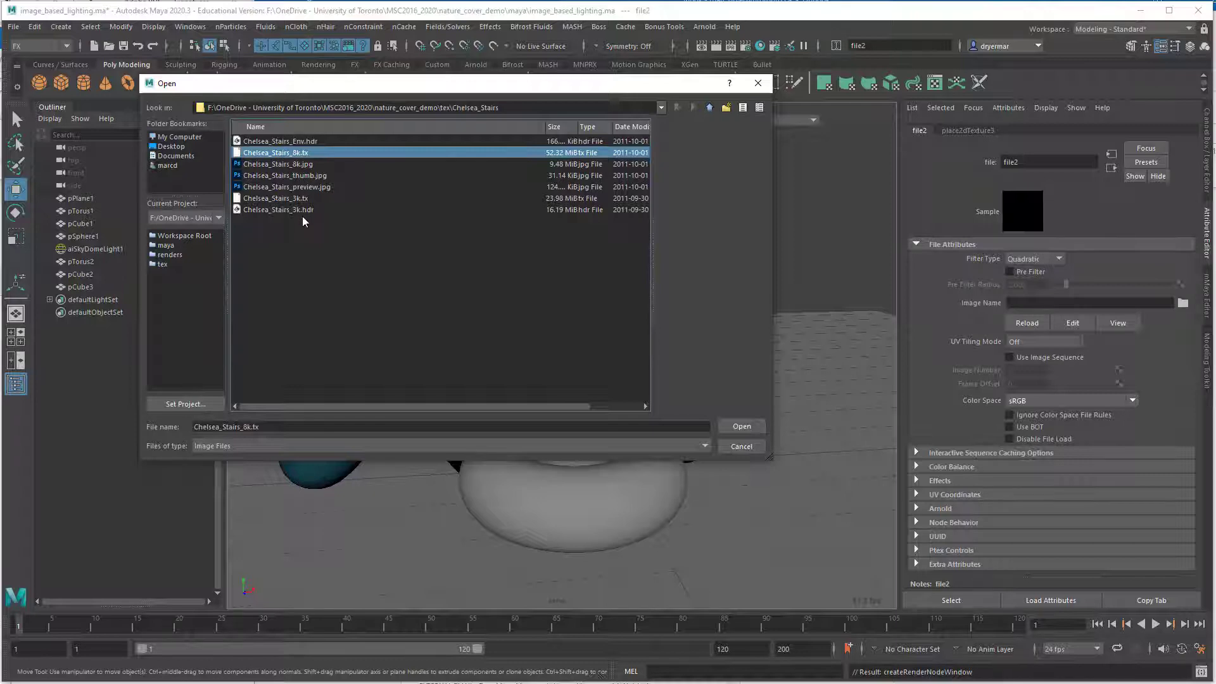
click(295, 166)
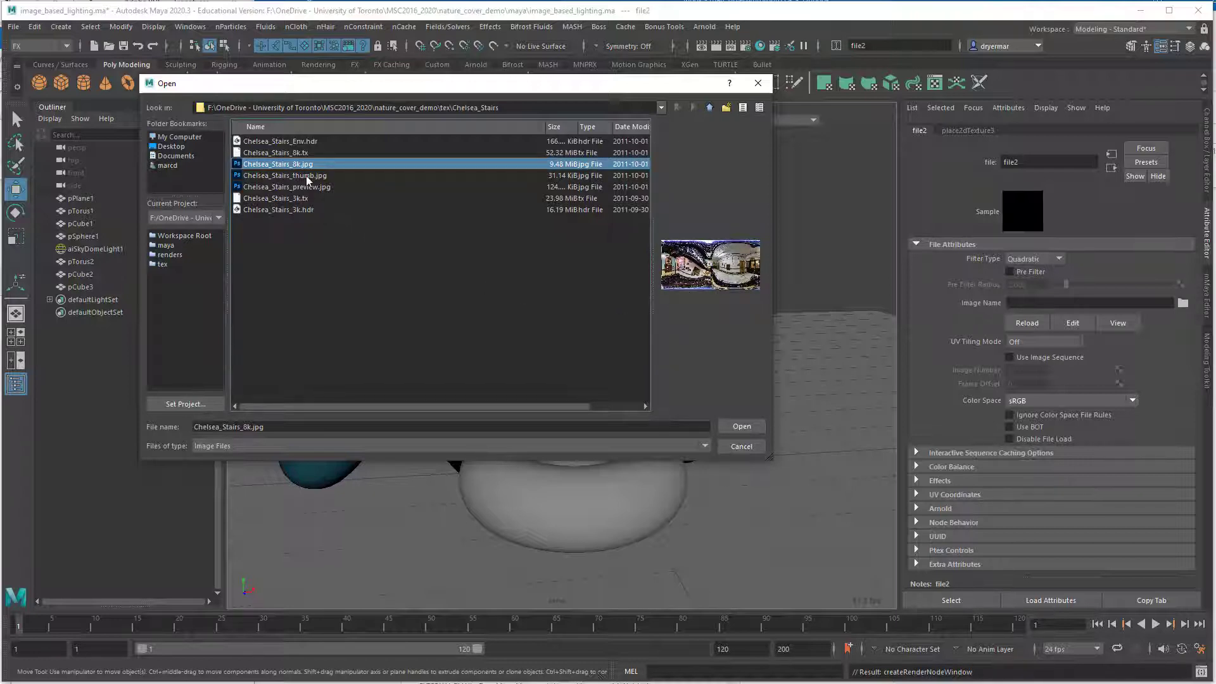
click(279, 211)
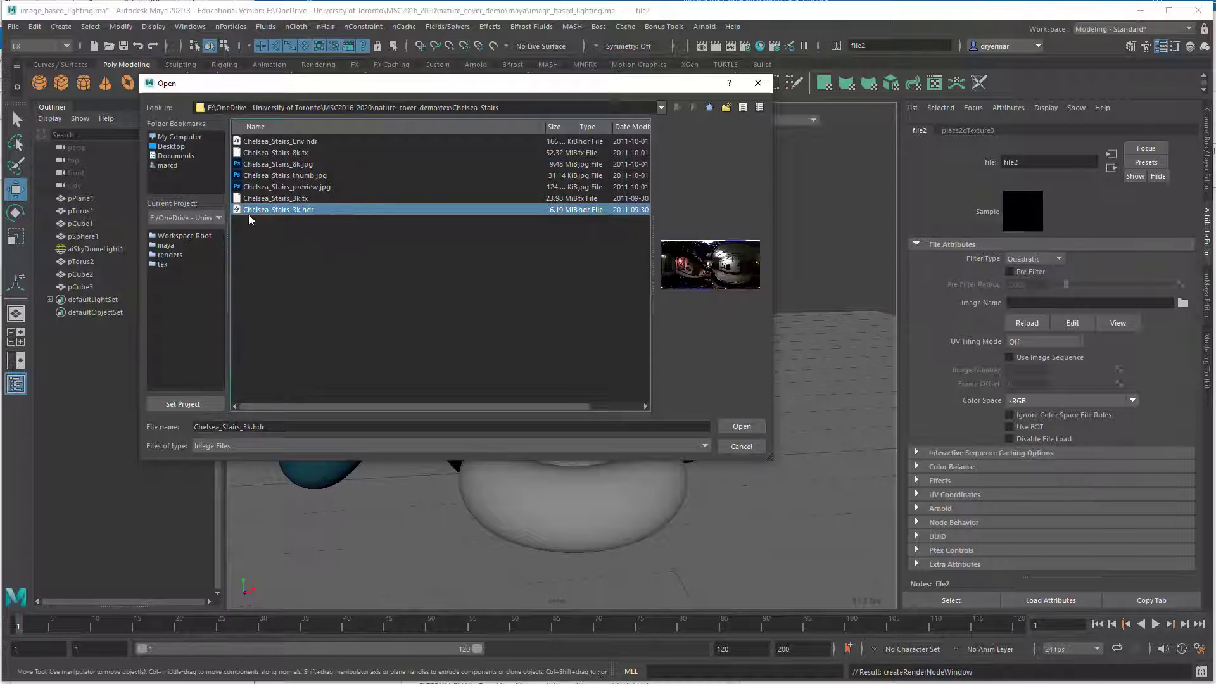
click(299, 199)
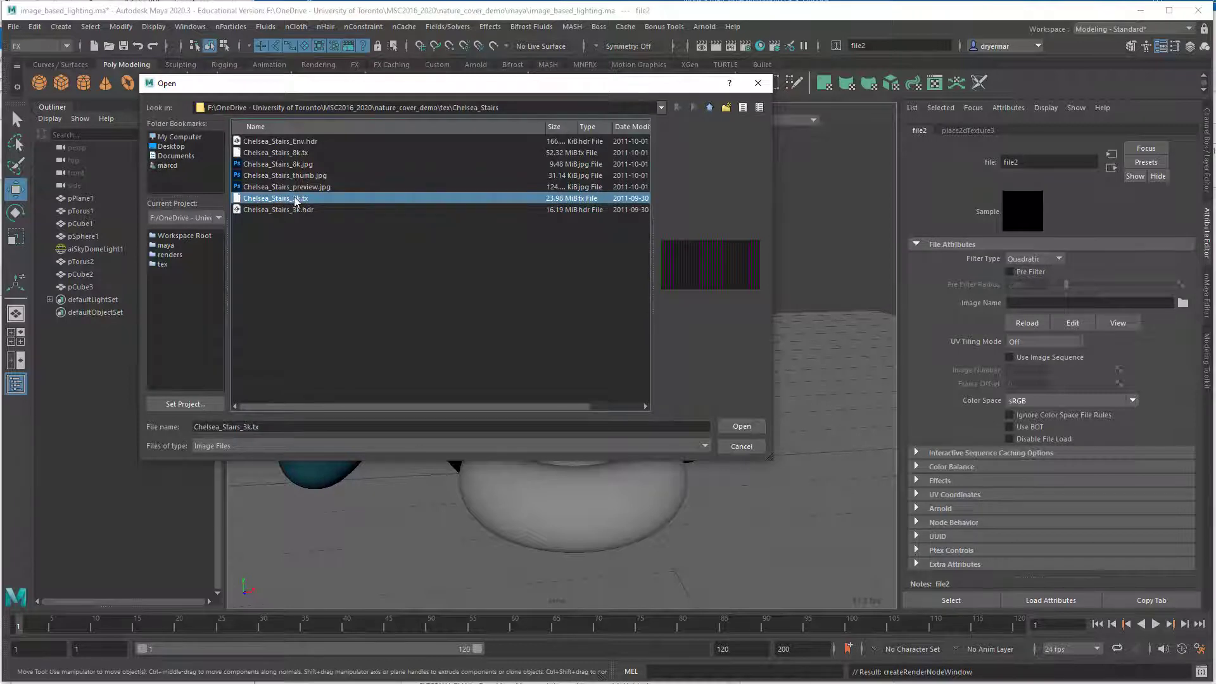
click(295, 209)
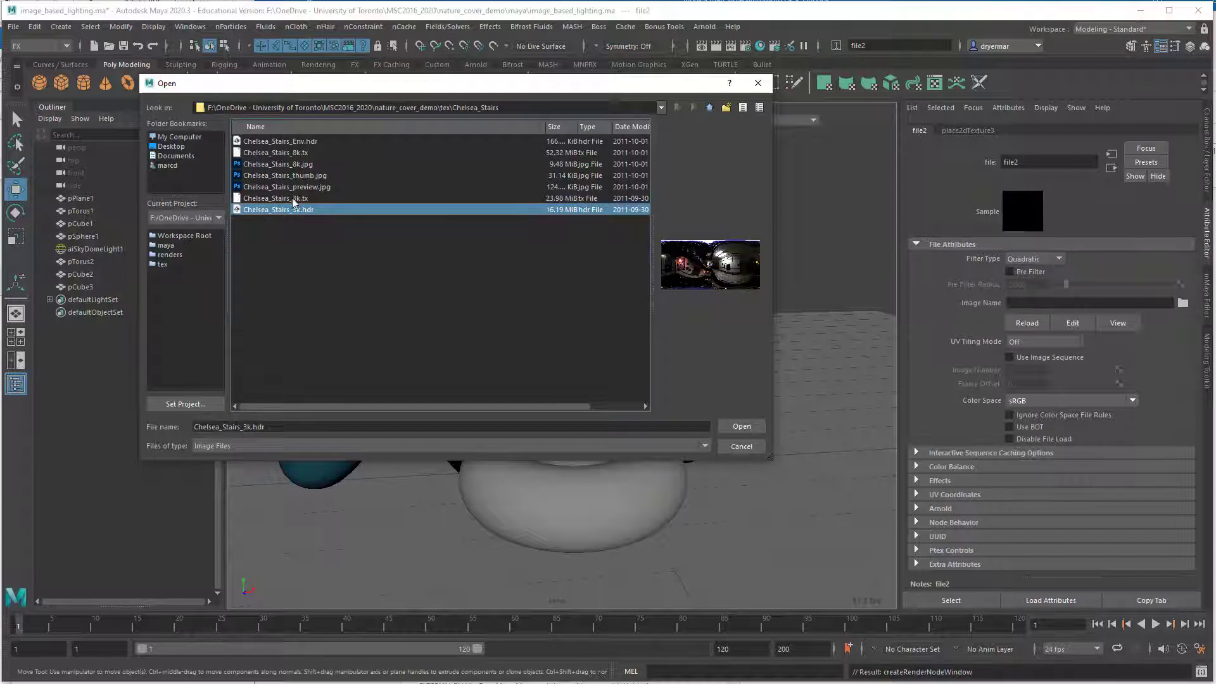
click(293, 199)
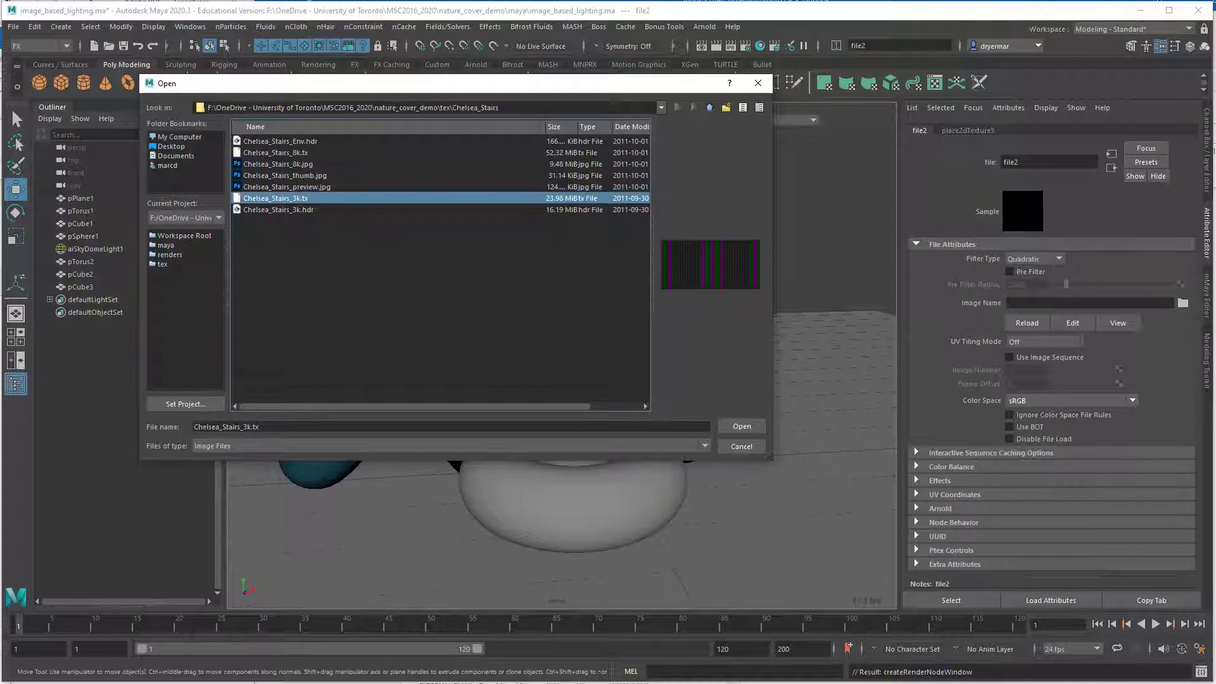
click(728, 427)
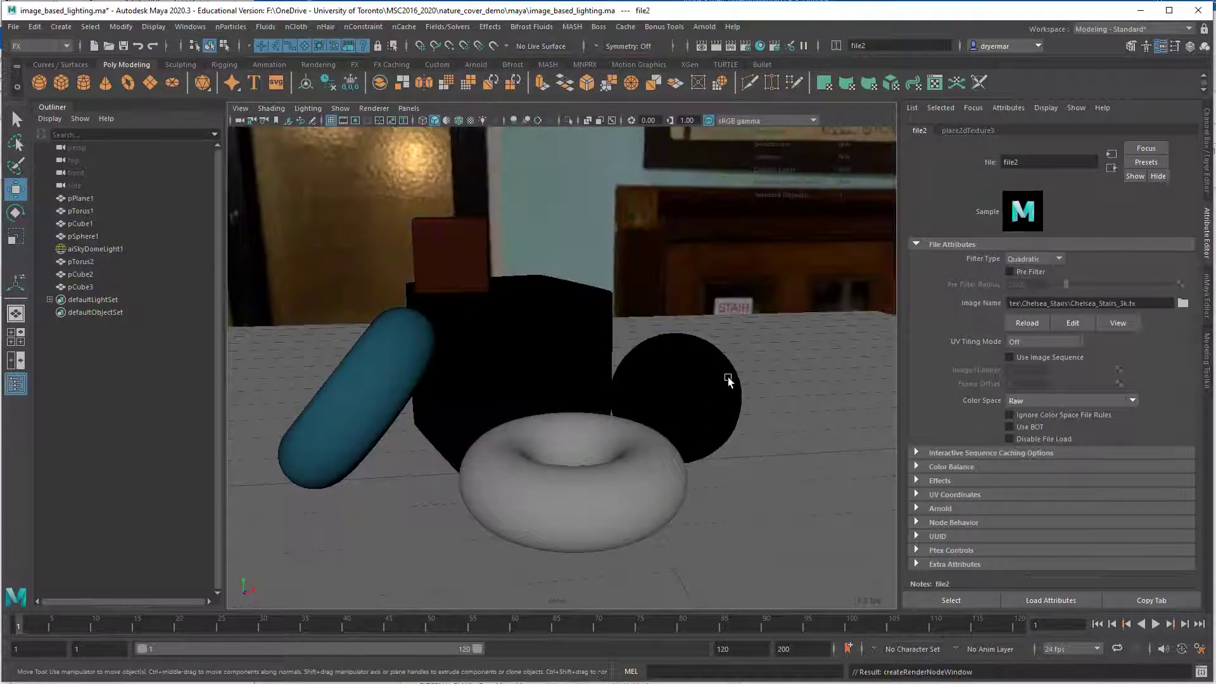
Examine the Arnold render lit by the Chelsea Stairs environment from several angles, including the light sources in the dome image
alt+drag(737, 340, 709, 355)
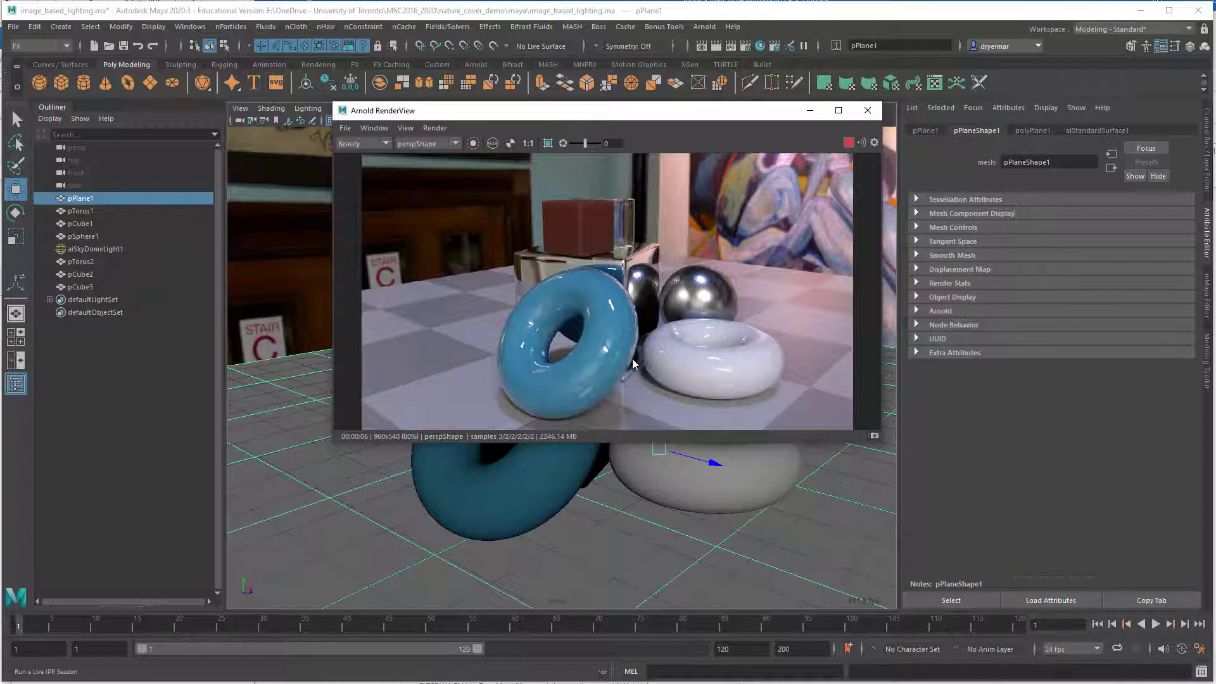
alt+drag(823, 317, 667, 322)
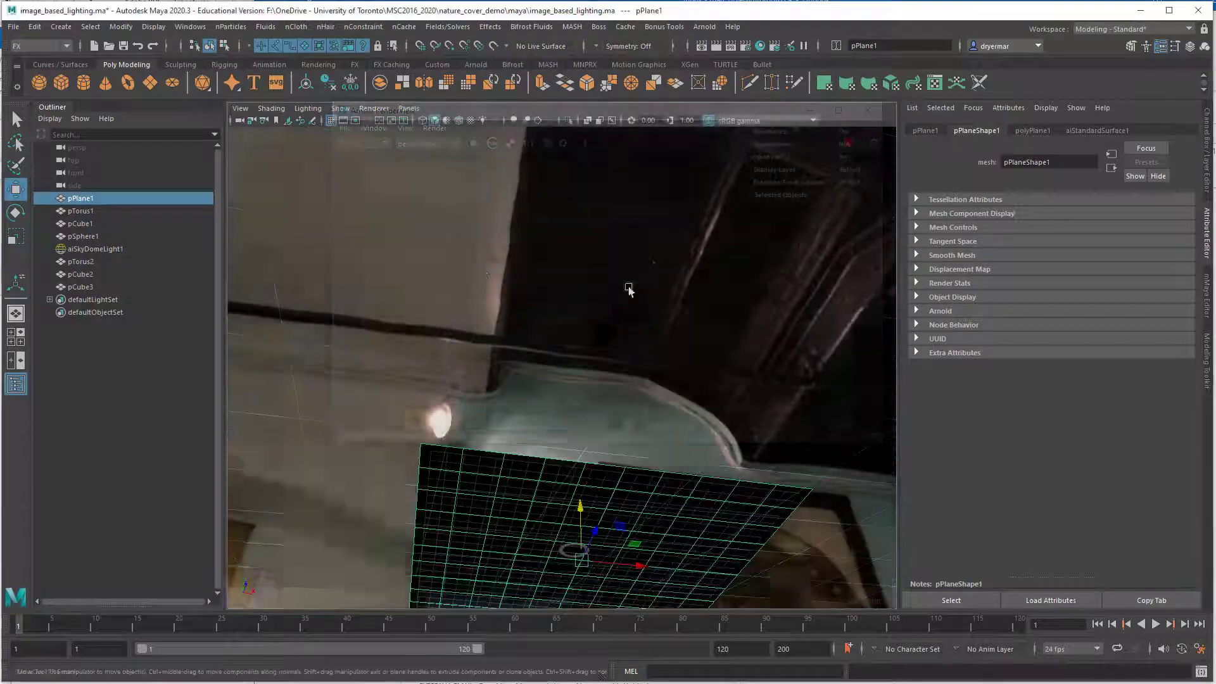
alt+drag(653, 256, 618, 195)
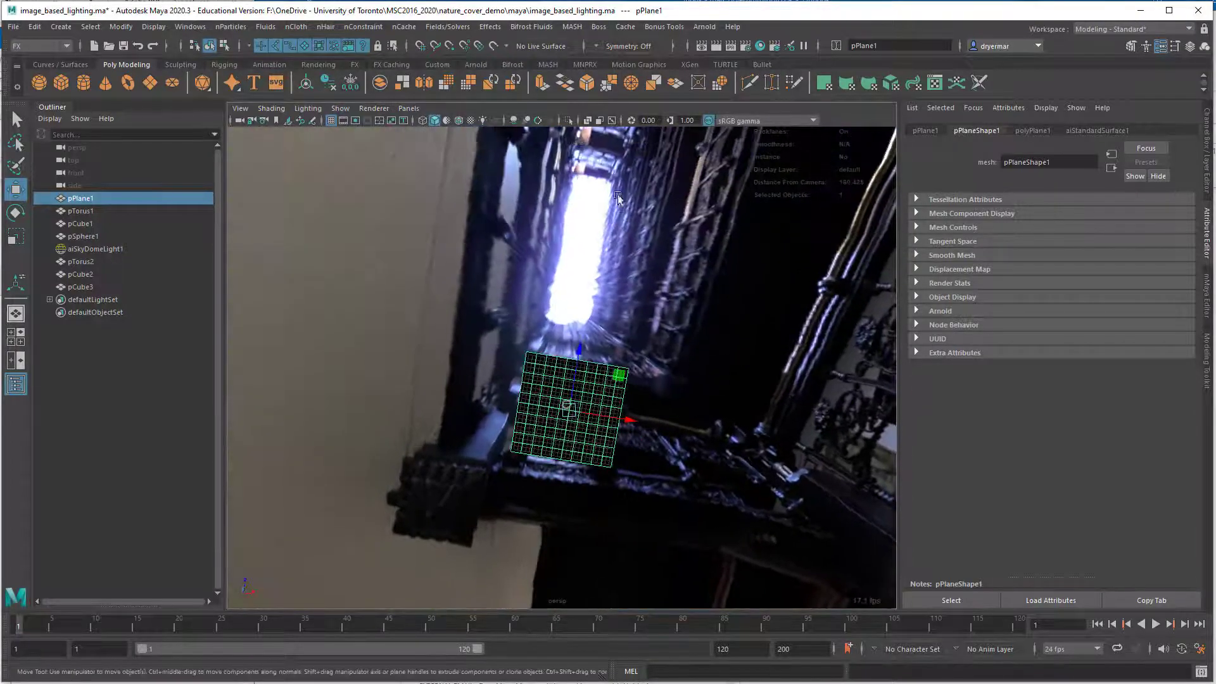
alt+drag(600, 252, 750, 206)
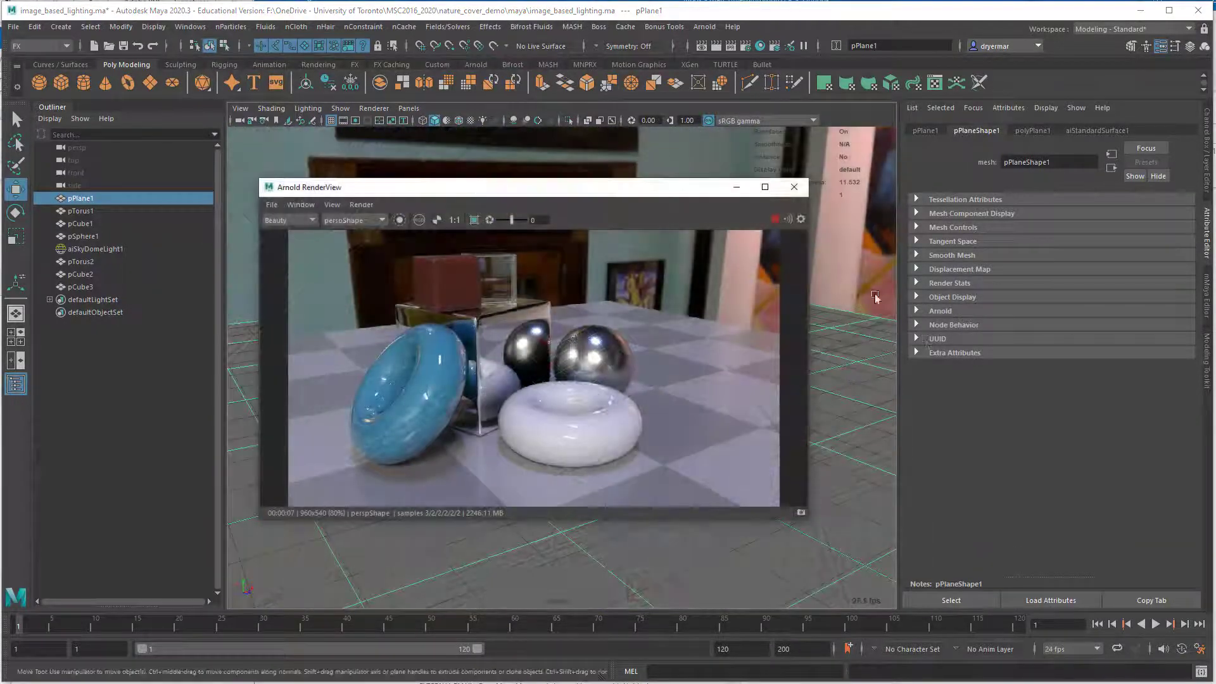
Try the sky dome light's Camera visibility at 0 and check the render's alpha channel
click(853, 241)
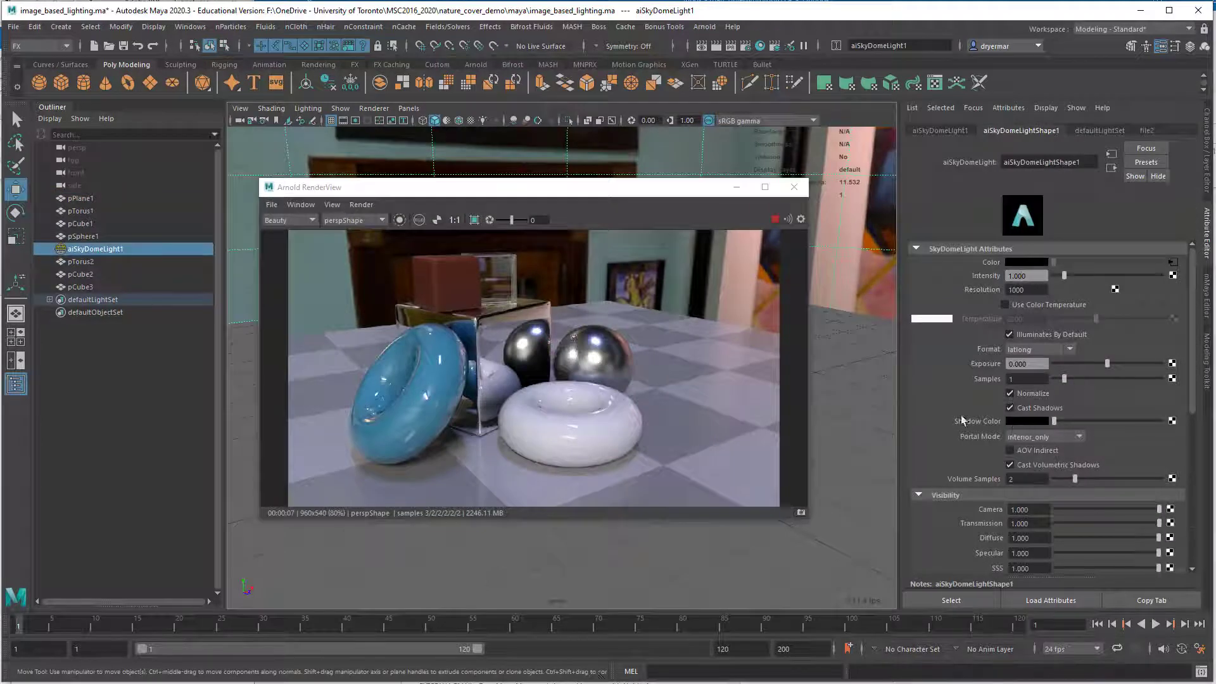
scroll(963, 420, down, 3)
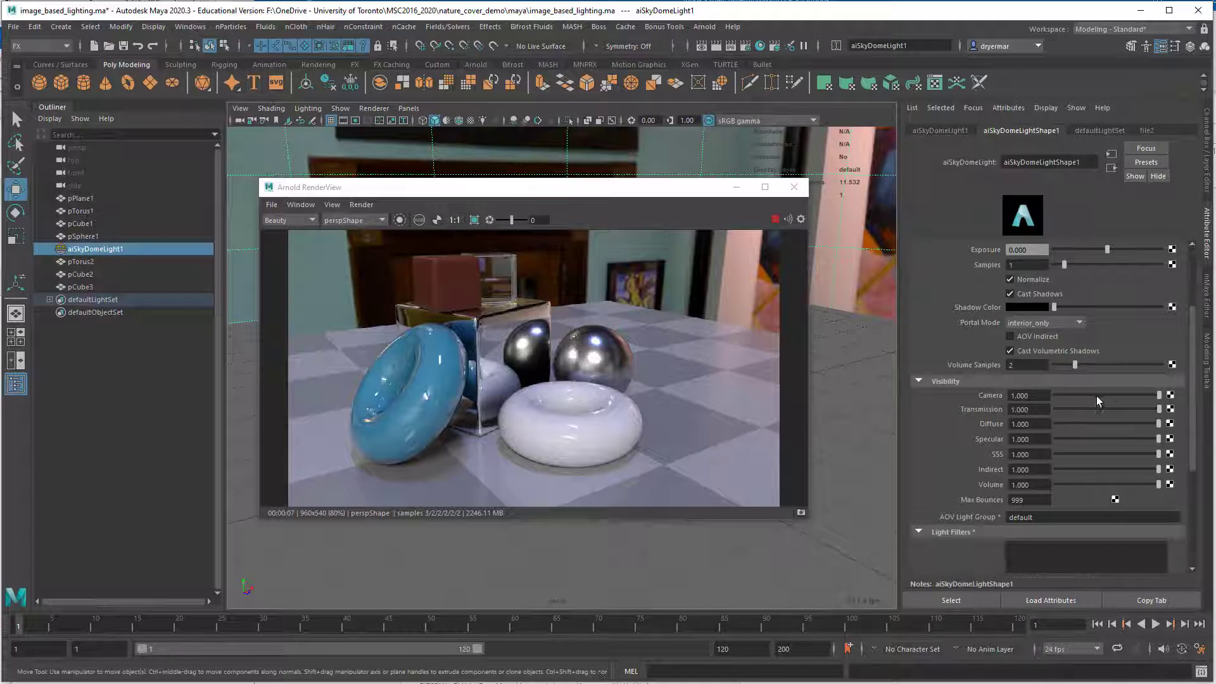
drag(1089, 395, 979, 399)
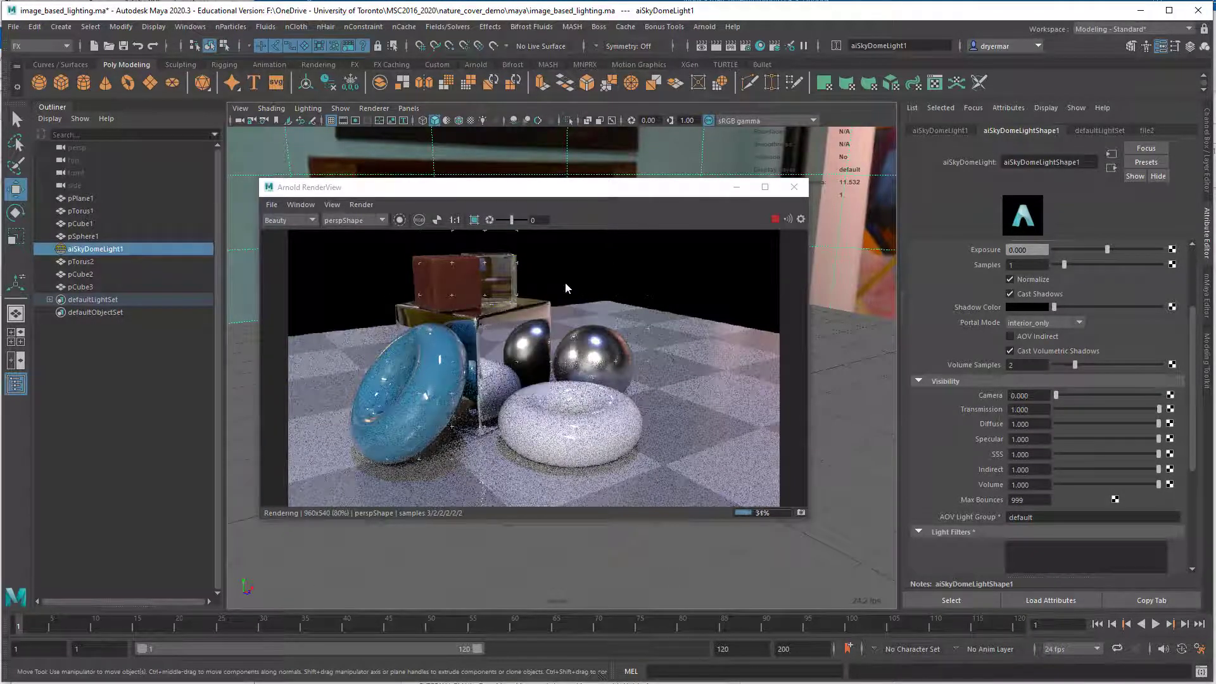
click(441, 224)
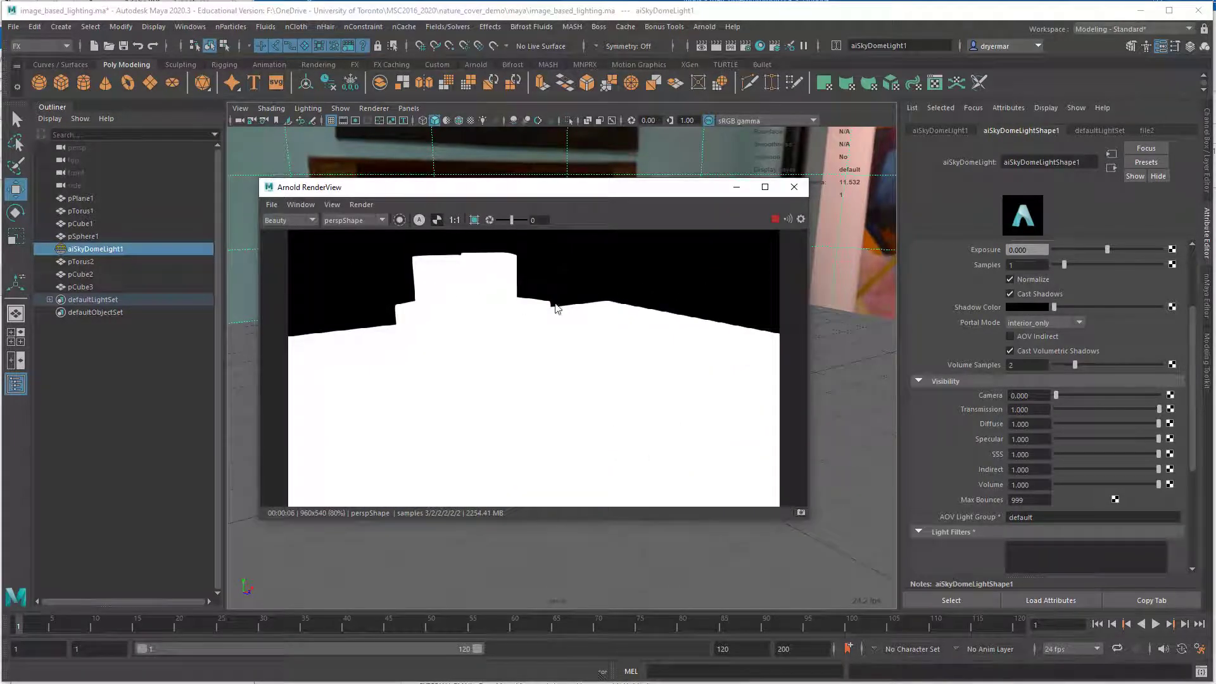
click(440, 222)
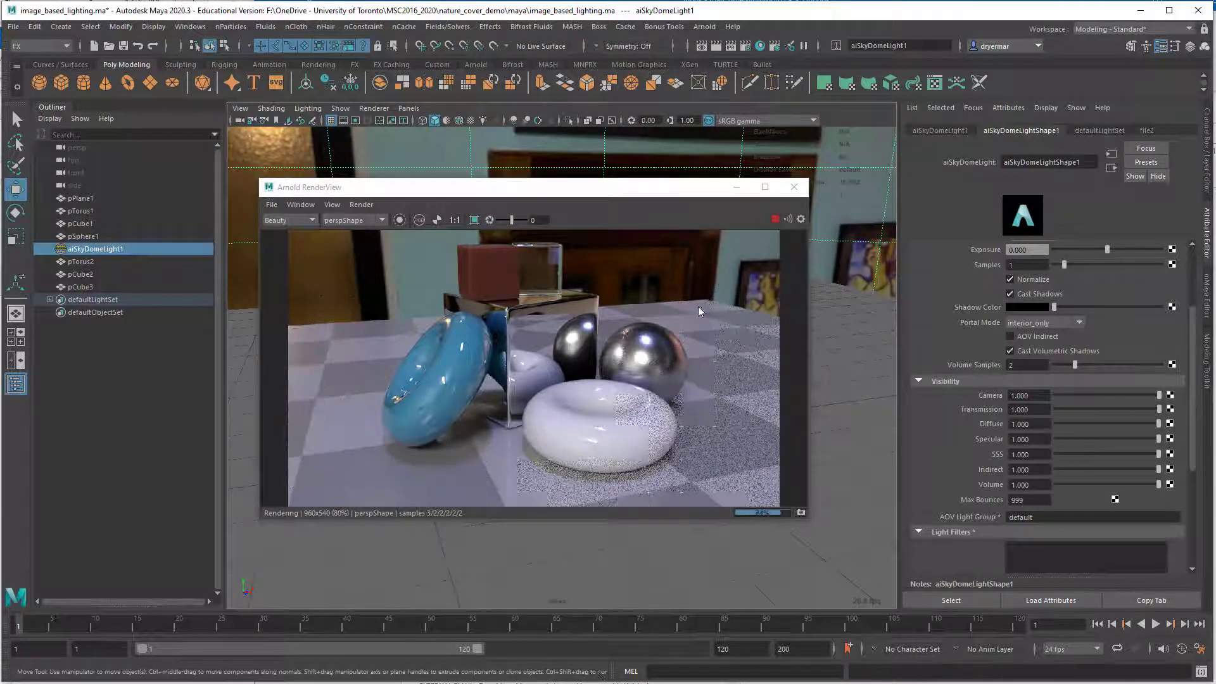
Replace the sky dome texture's image with Chelsea_Stairs_Env.hdr and re-render the scene
alt+drag(607, 344, 604, 336)
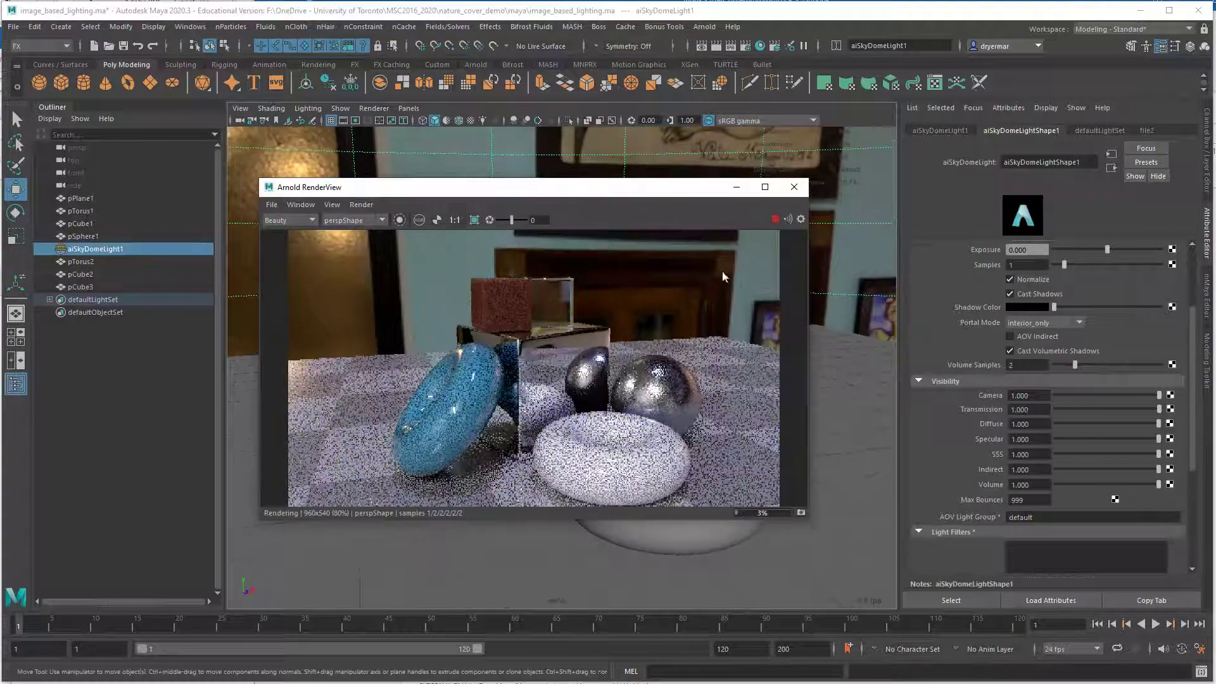
click(776, 219)
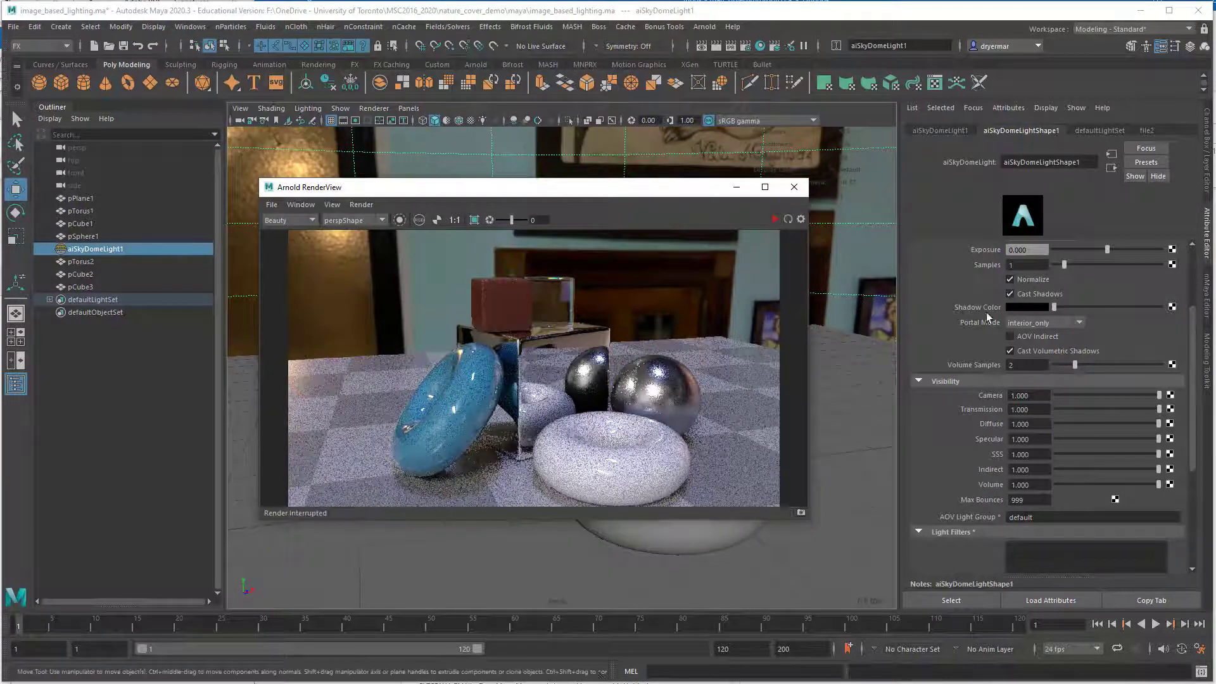
scroll(986, 313, up, 3)
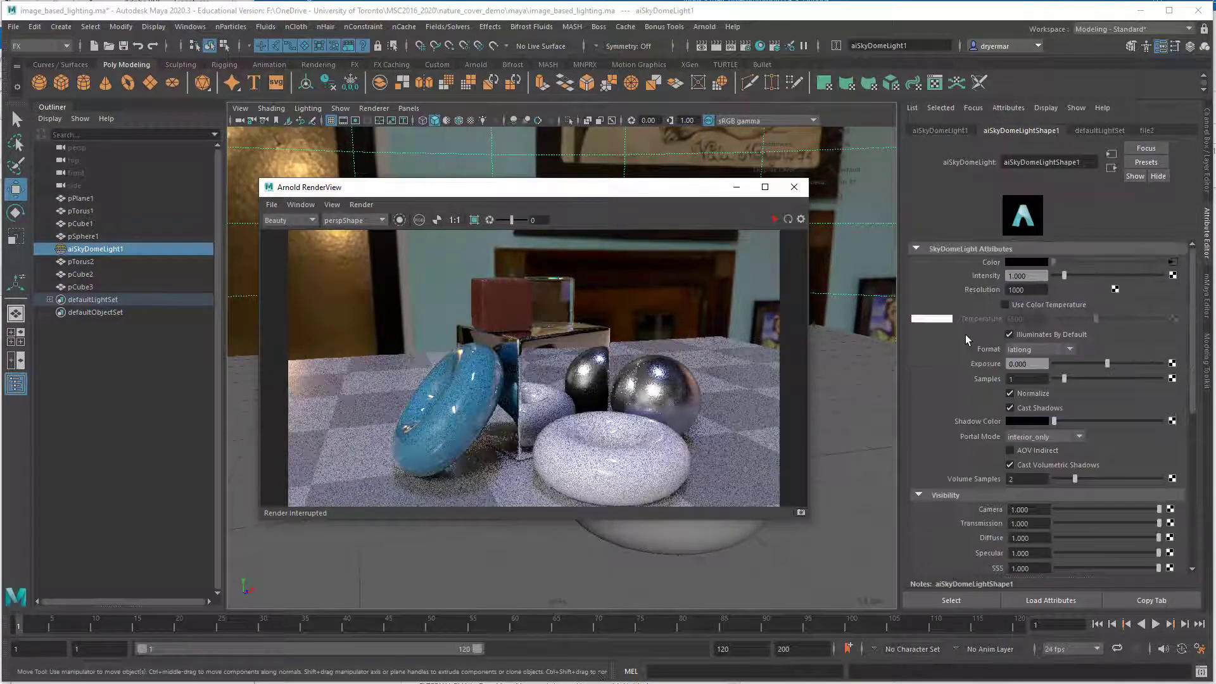
click(1173, 262)
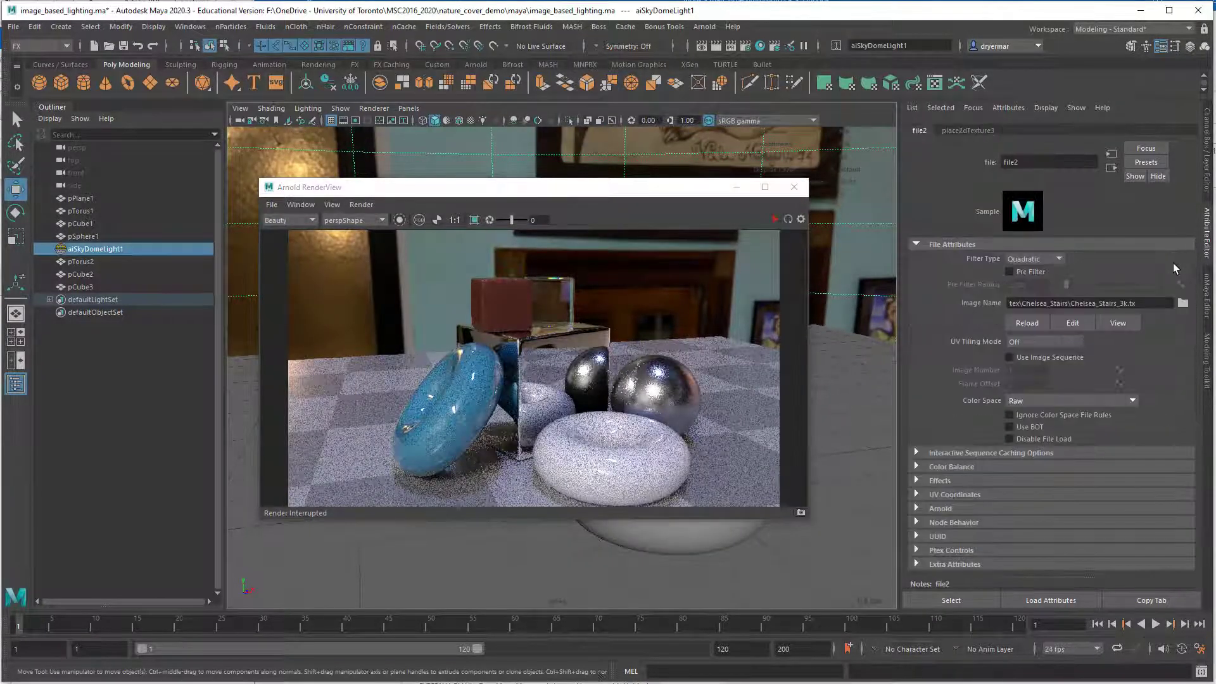
click(1182, 303)
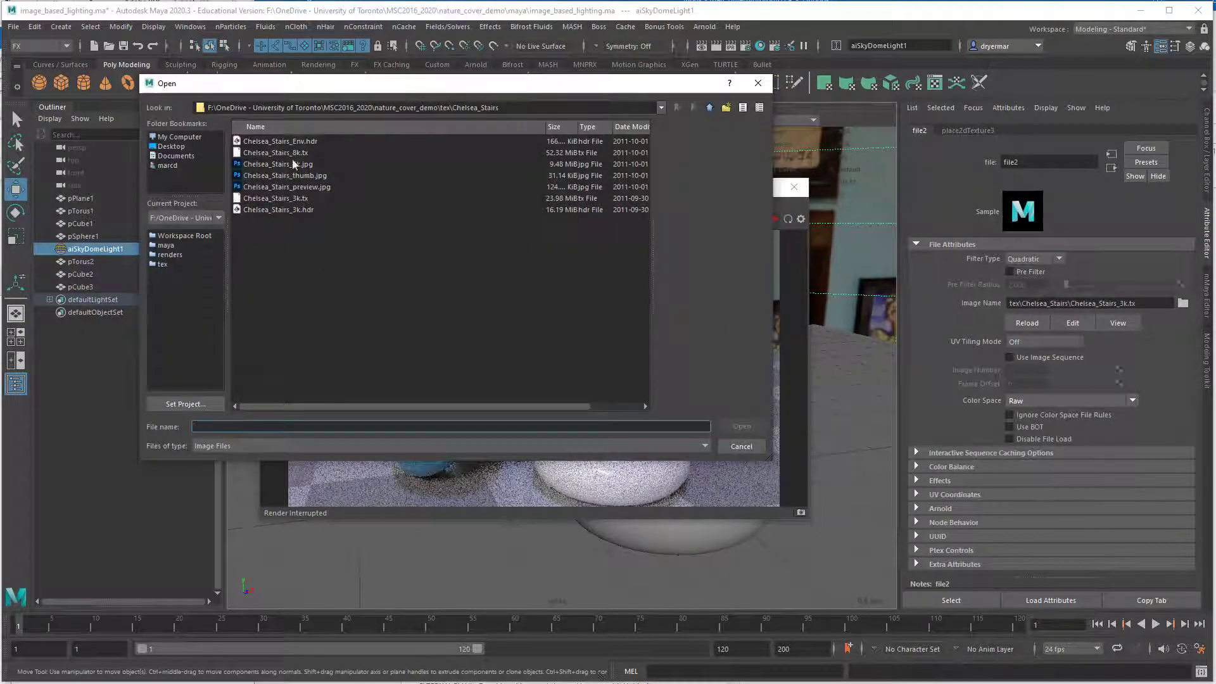
click(280, 143)
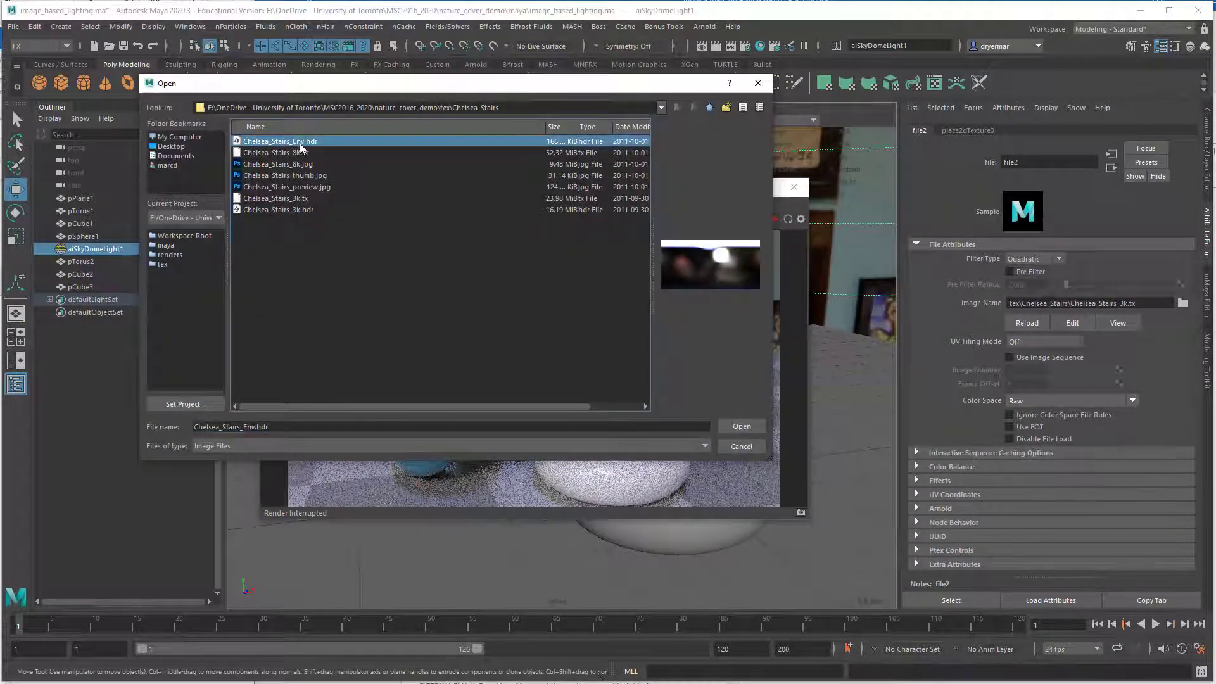
click(736, 425)
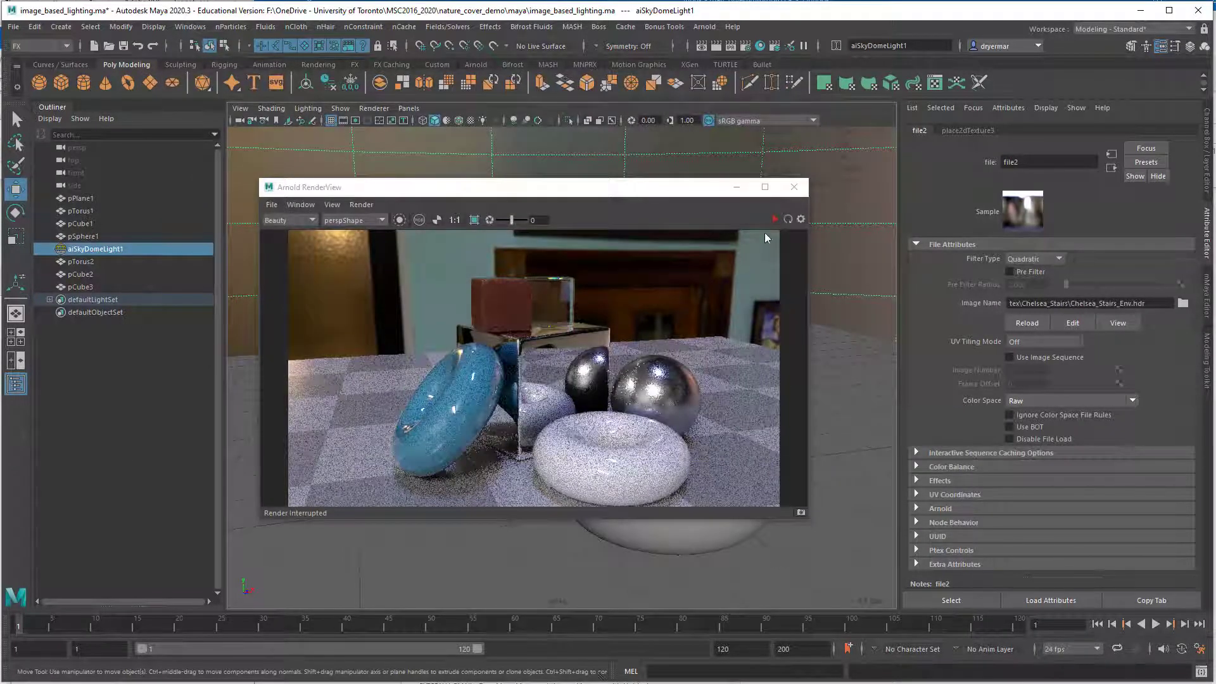
click(775, 218)
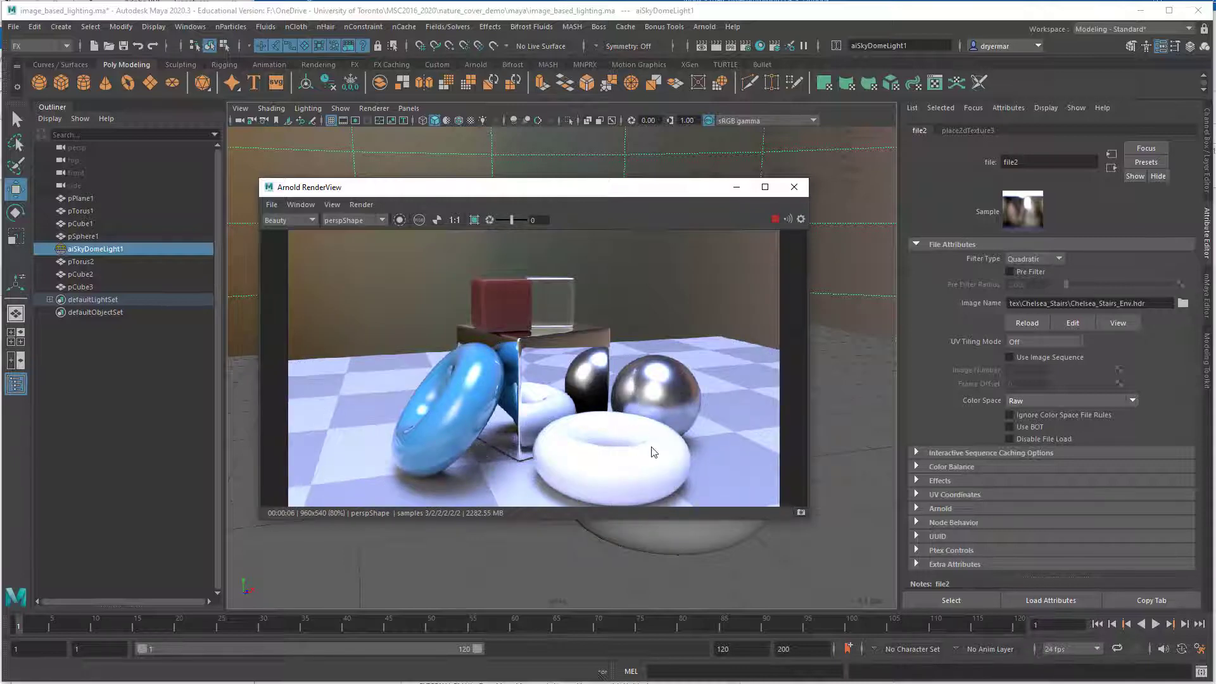
Return to the sky dome light's attributes and lower its Intensity to 0.888
click(1111, 167)
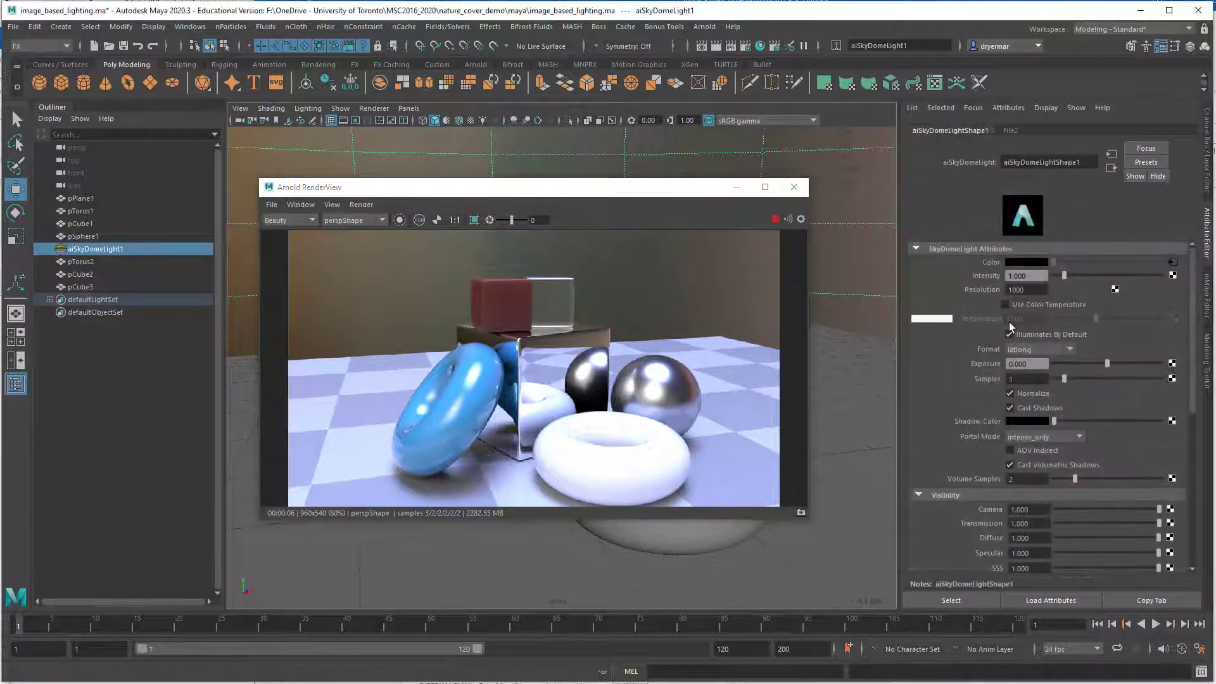
drag(1064, 279, 1063, 279)
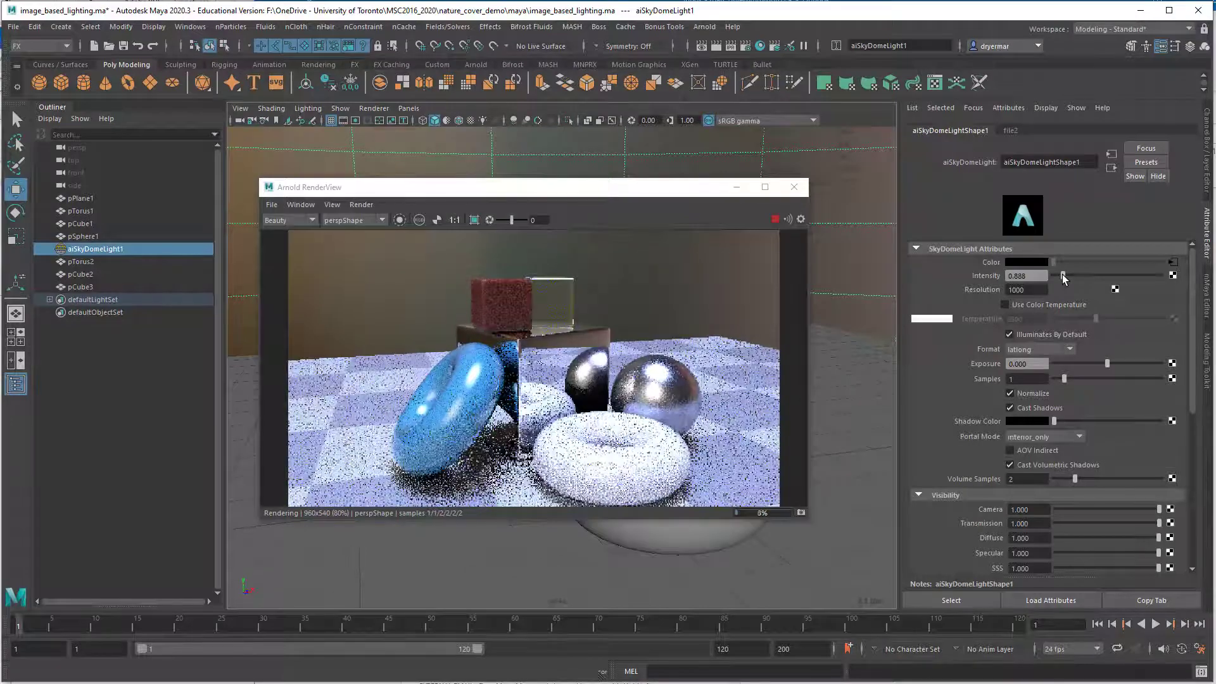
Try the sky dome light's Exposure at about -4.521 and 1.946, and reset it to 0
scroll(1138, 409, down, 3)
scroll(956, 371, up, 2)
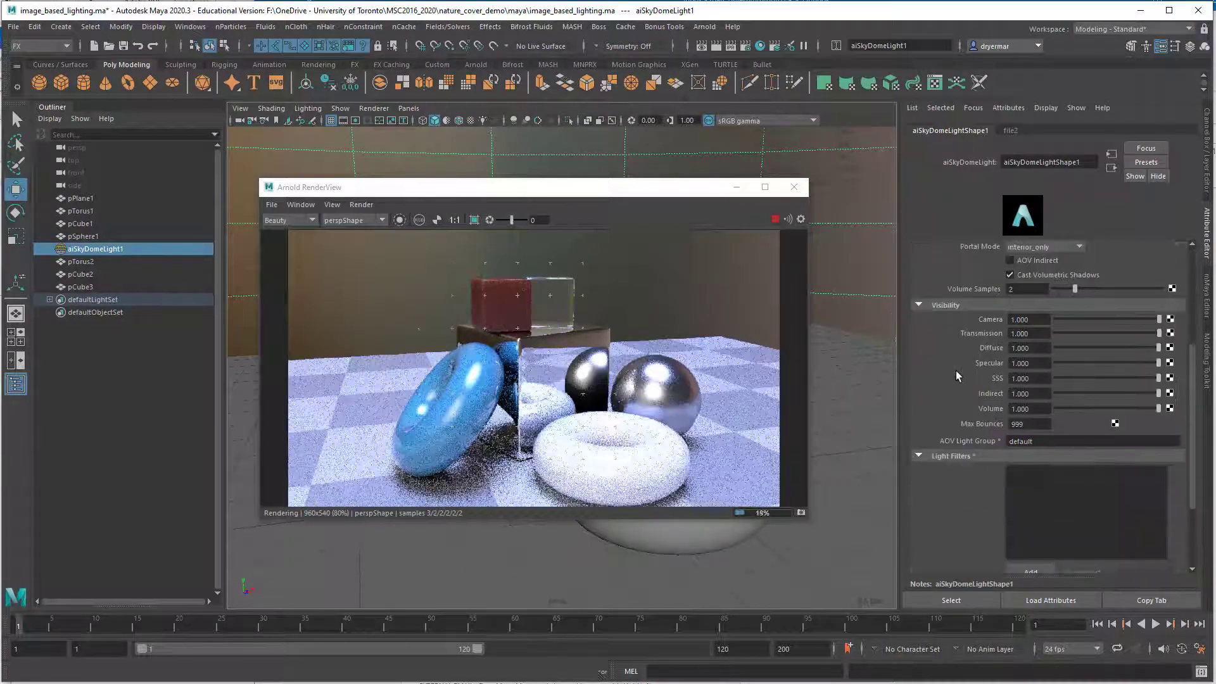
drag(1107, 328, 1059, 330)
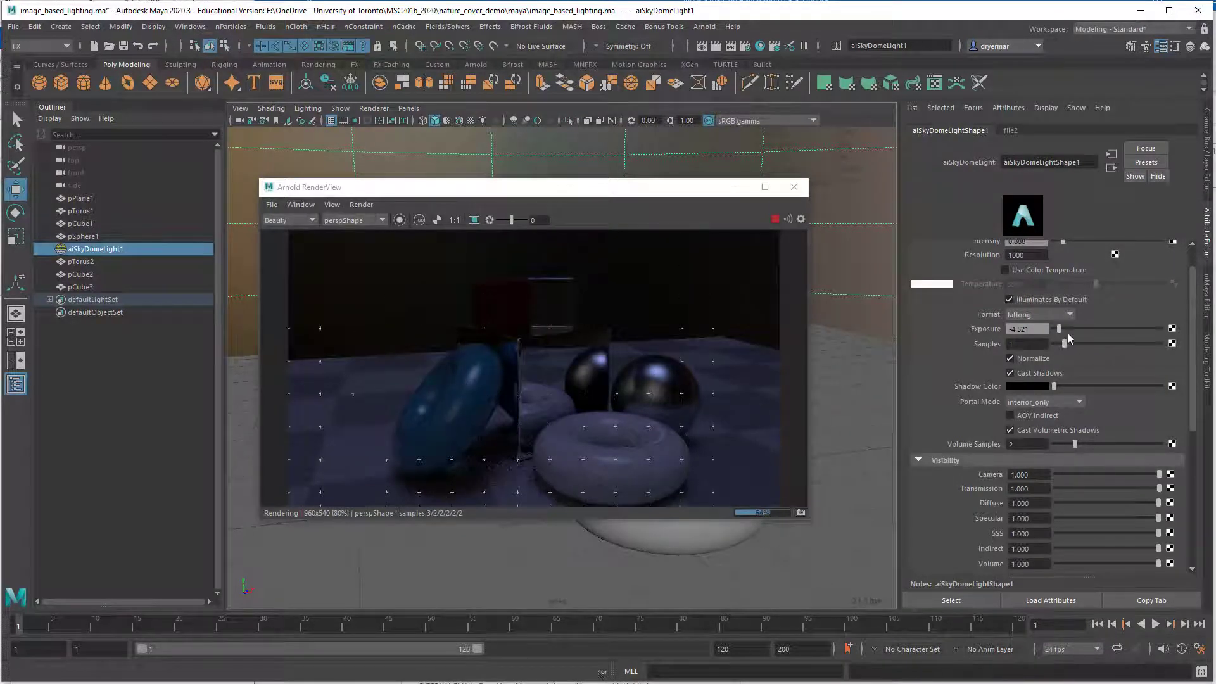
drag(1064, 332, 1127, 337)
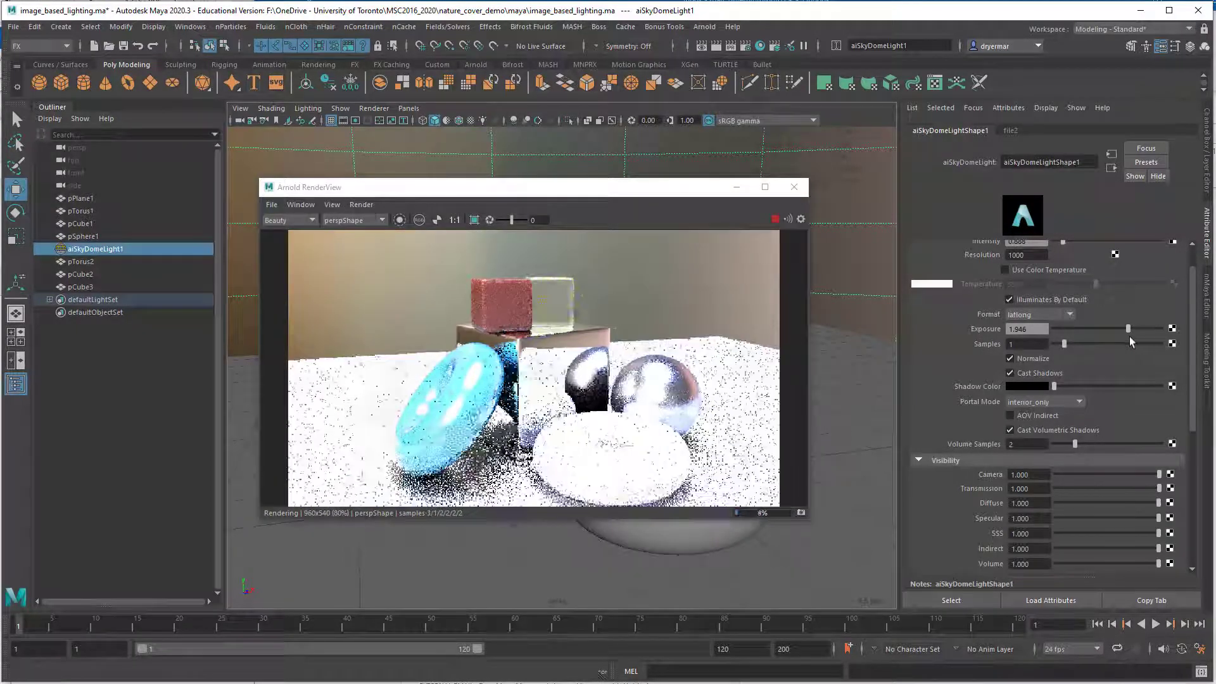
drag(1128, 330, 1106, 333)
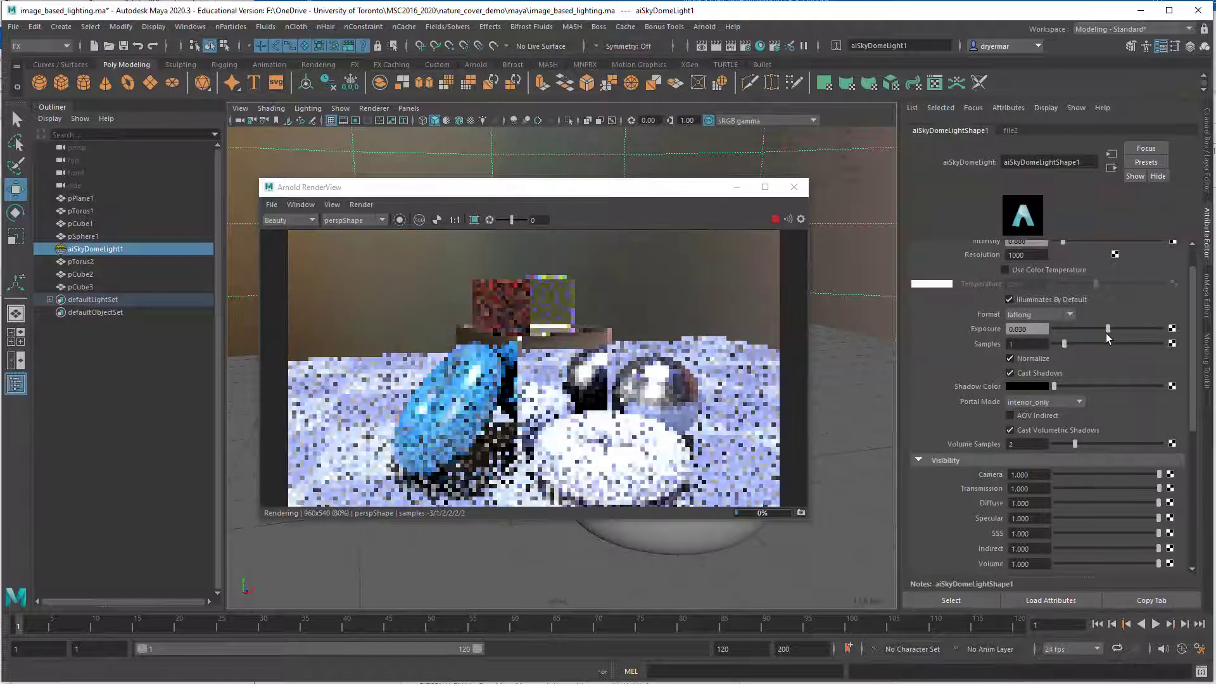
scroll(991, 356, up, 1)
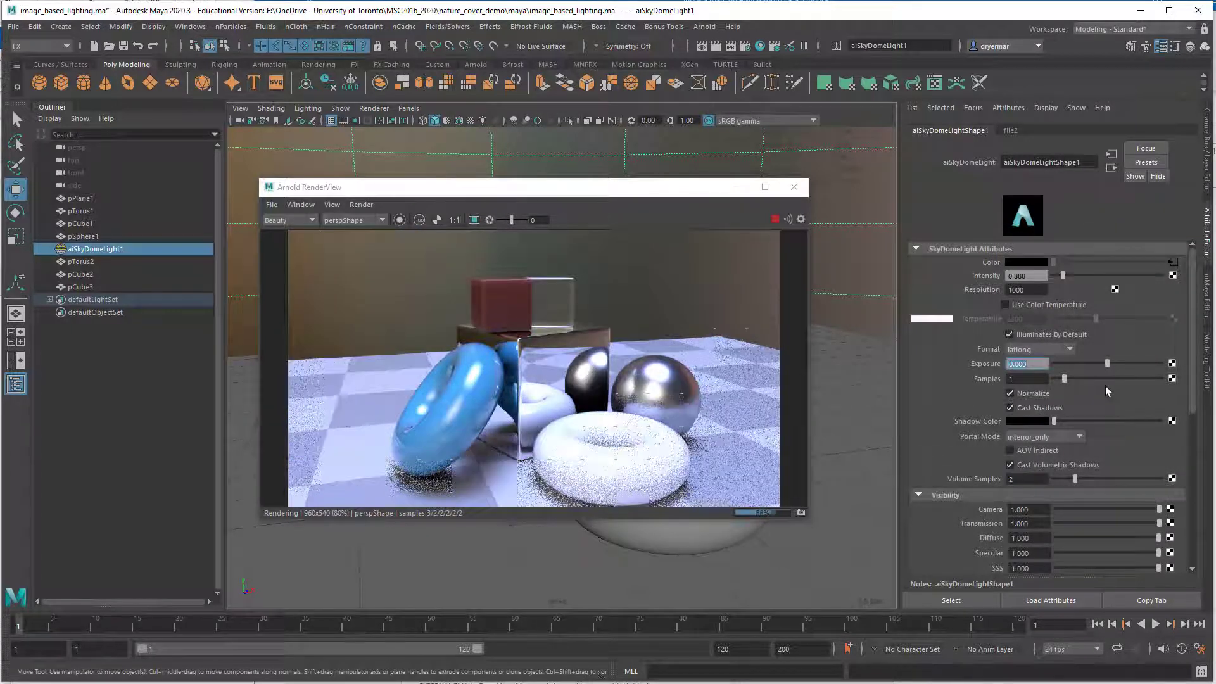